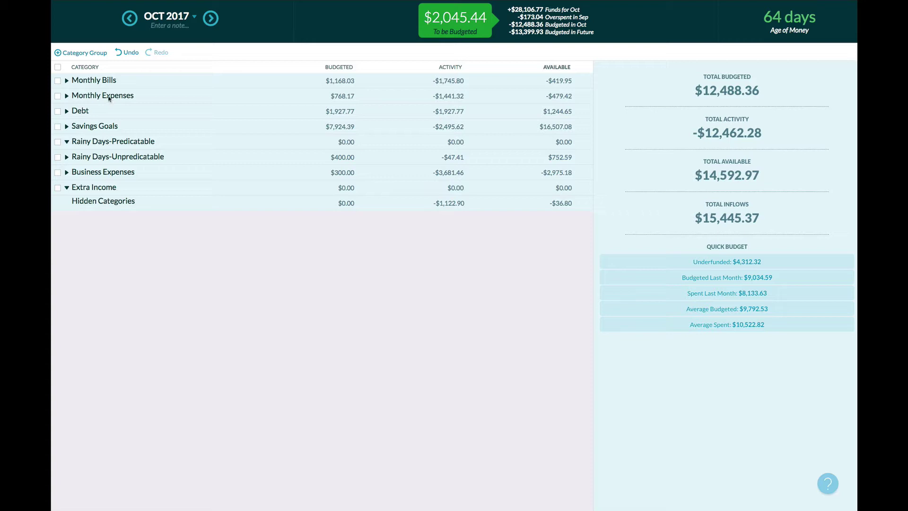
Step: Expand Monthly Bills and step through the Phone, Fuel and Life Insurance budgeted amounts
left_click(68, 83)
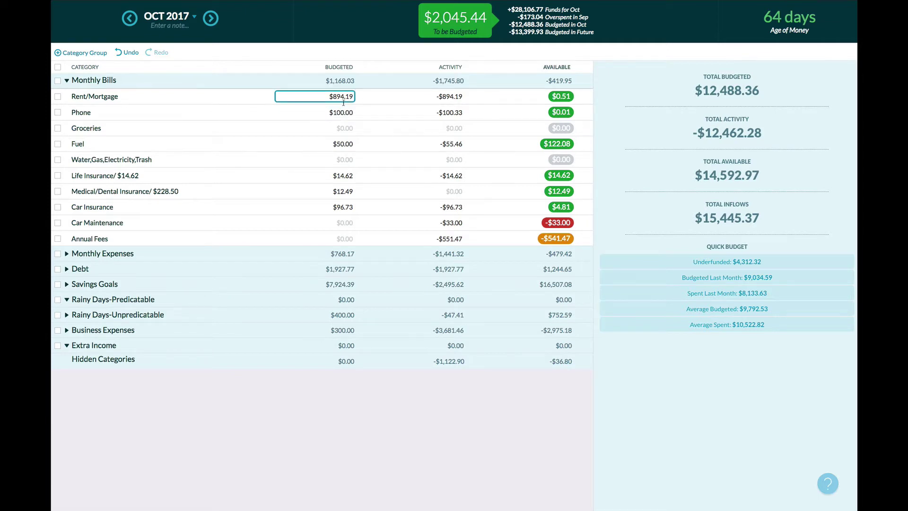
key("Down")
key("Down")
key("Down")
key("Down")
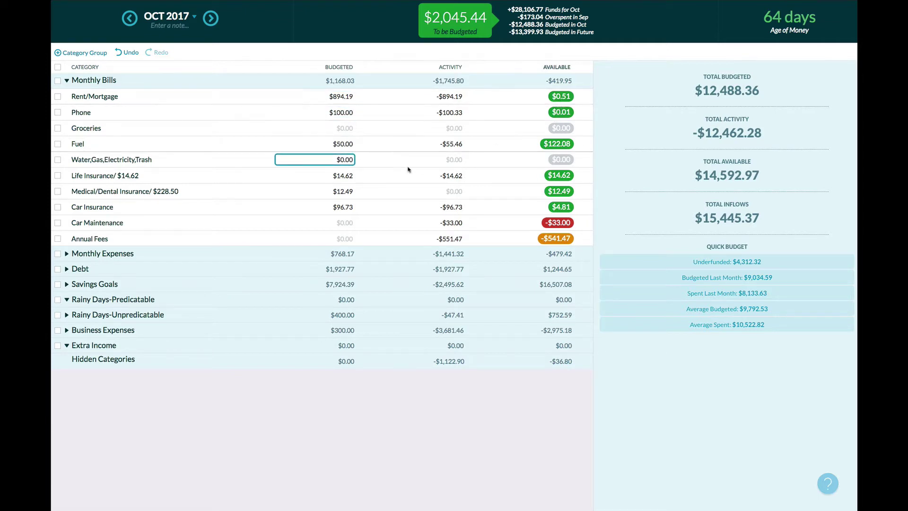
key("Up")
key("Up")
key("Up")
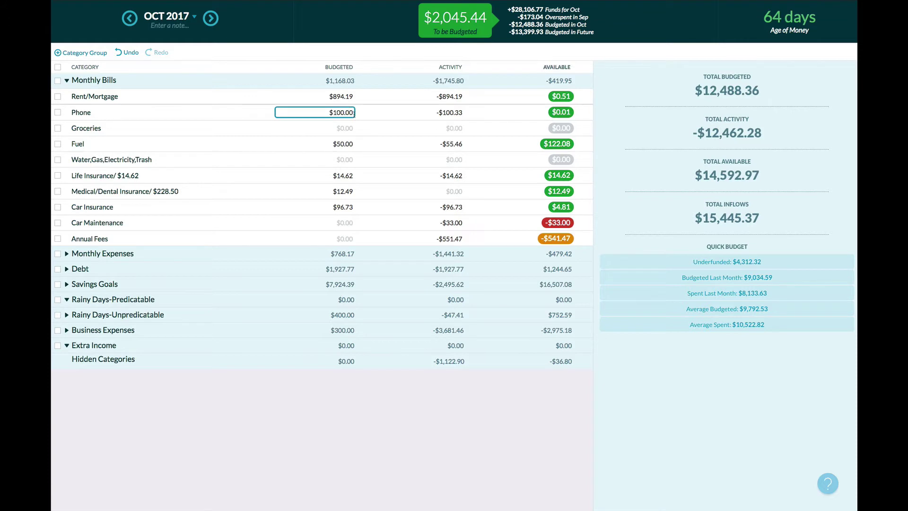
key("Down")
key("Down")
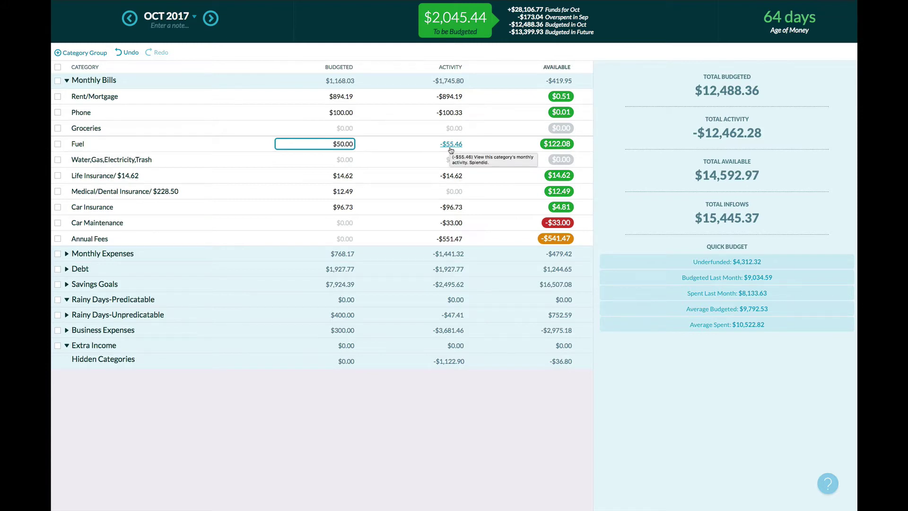
key("Down")
key("Down")
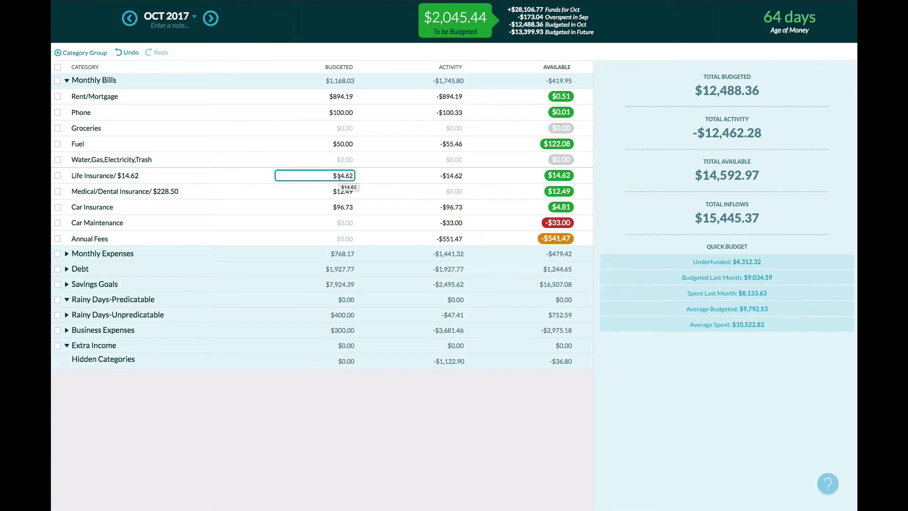
Step: Check the Medical/Dental Insurance ($12.49) and Car Insurance ($96.73) budgeted amounts
left_click(342, 190)
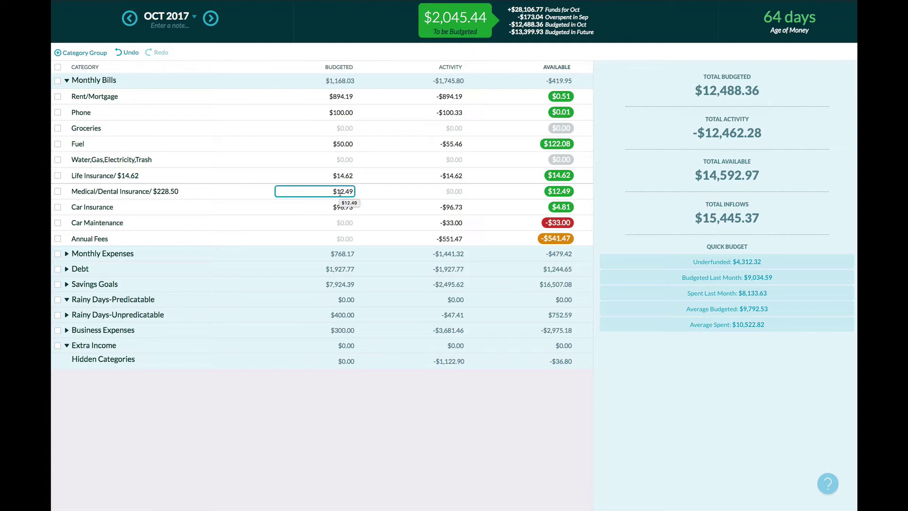
left_click(342, 207)
left_click(343, 219)
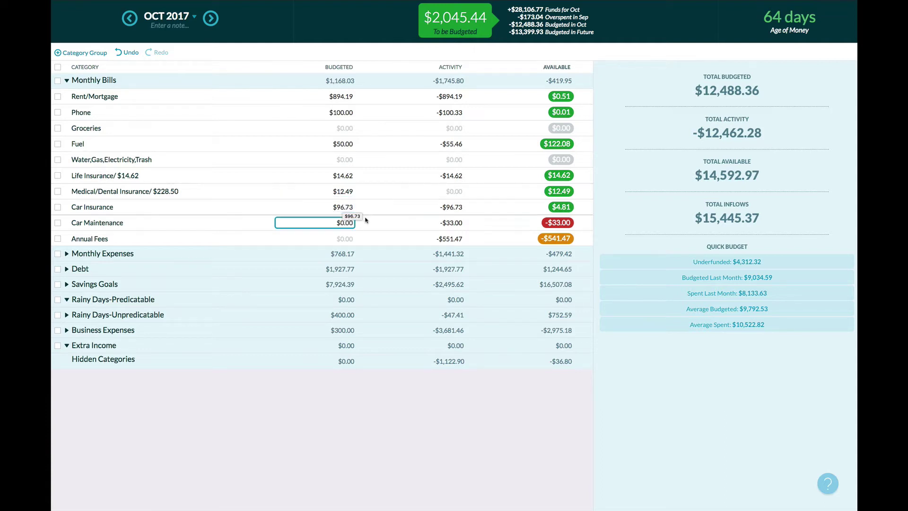
left_click(344, 207)
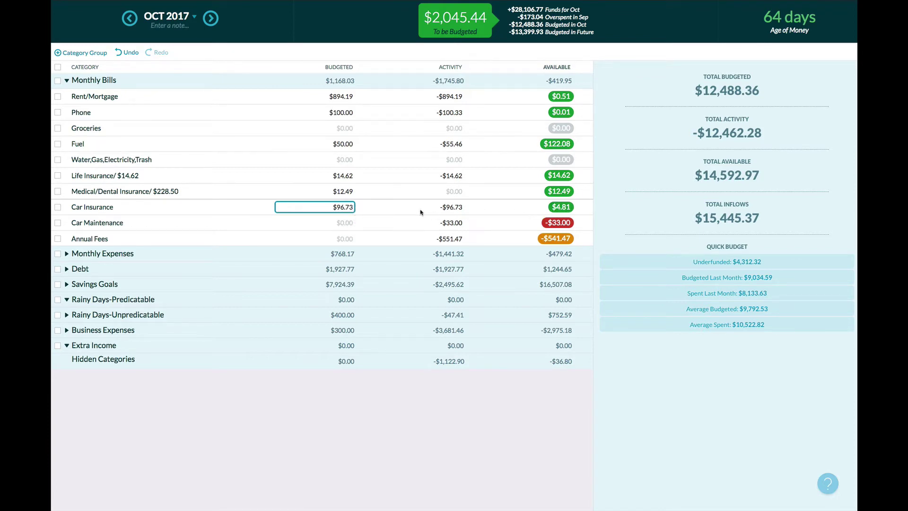
left_click(348, 227)
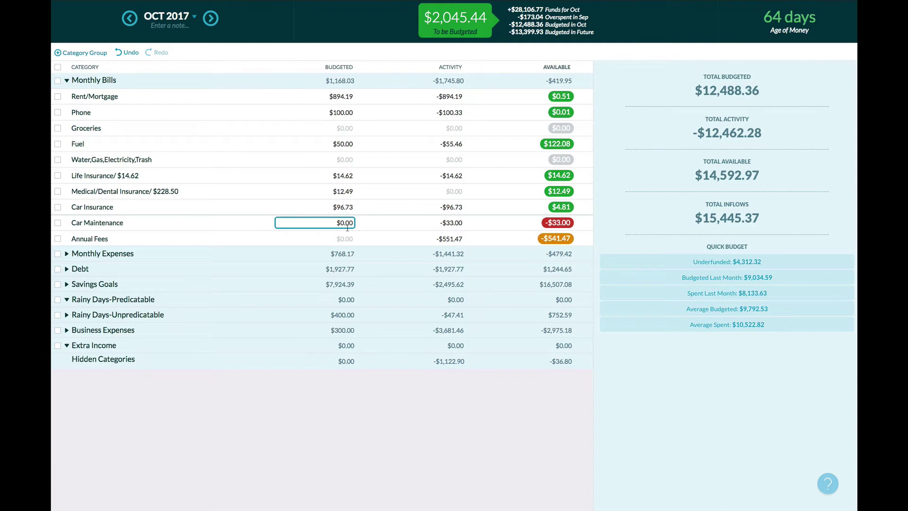
left_click(345, 243)
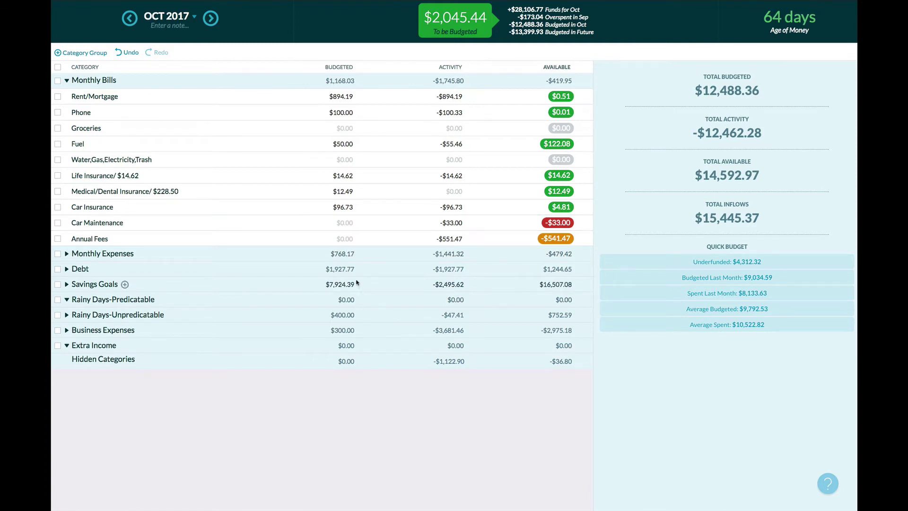
left_click(337, 223)
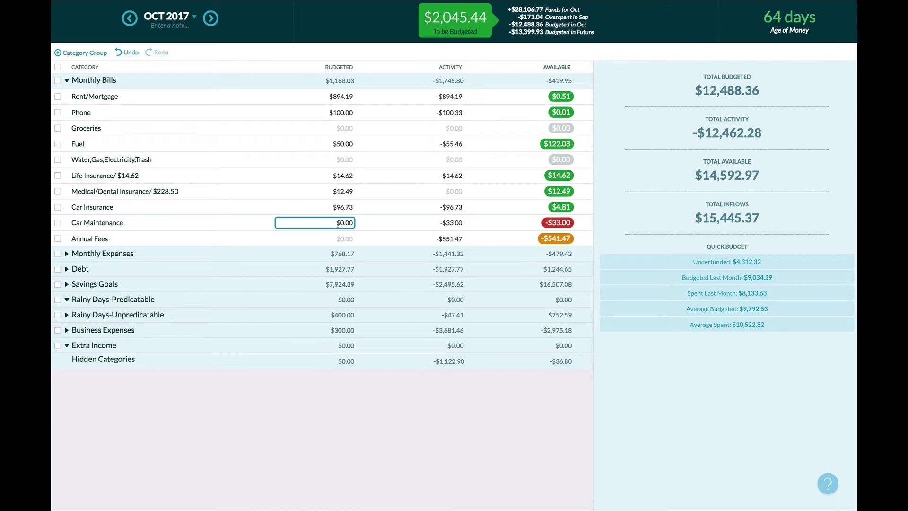
key("Return")
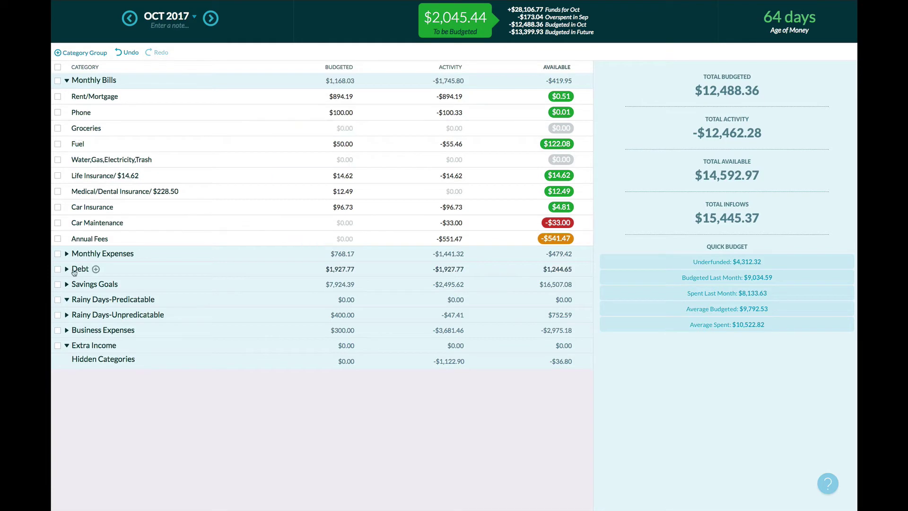
Step: Expand Monthly Expenses and collapse the Monthly Bills group
left_click(67, 254)
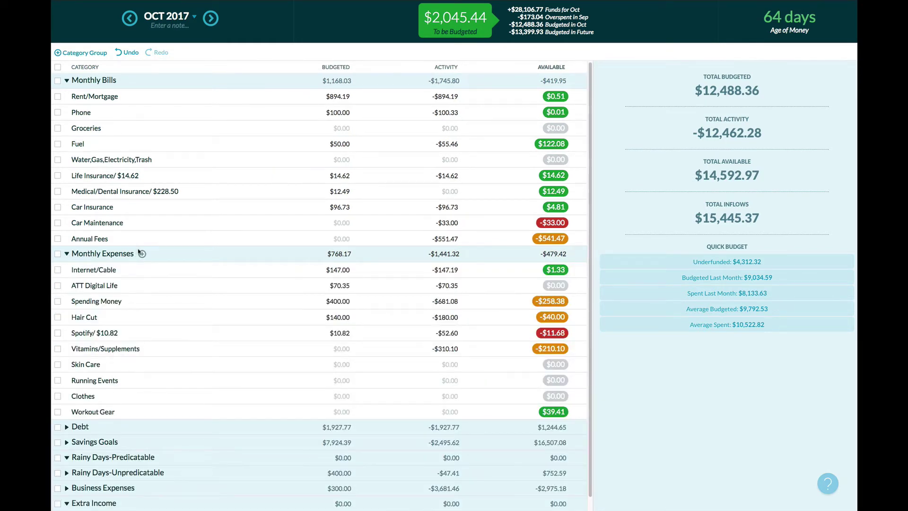
left_click(151, 285)
left_click(74, 98)
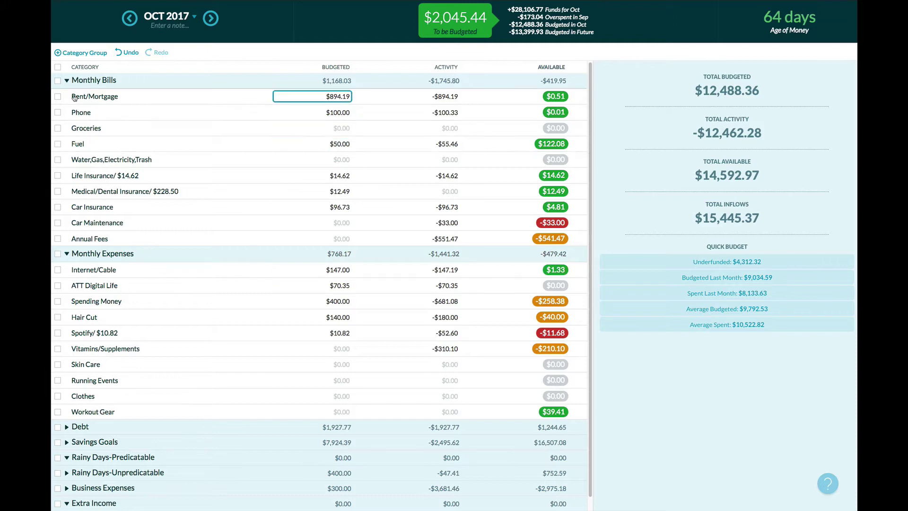
left_click(75, 97)
left_click(70, 83)
Step: Review the Internet/Cable, ATT Digital Life, Spending Money, Hair Cut ($140.00) and Spotify ($10.82) budgets
left_click(138, 148)
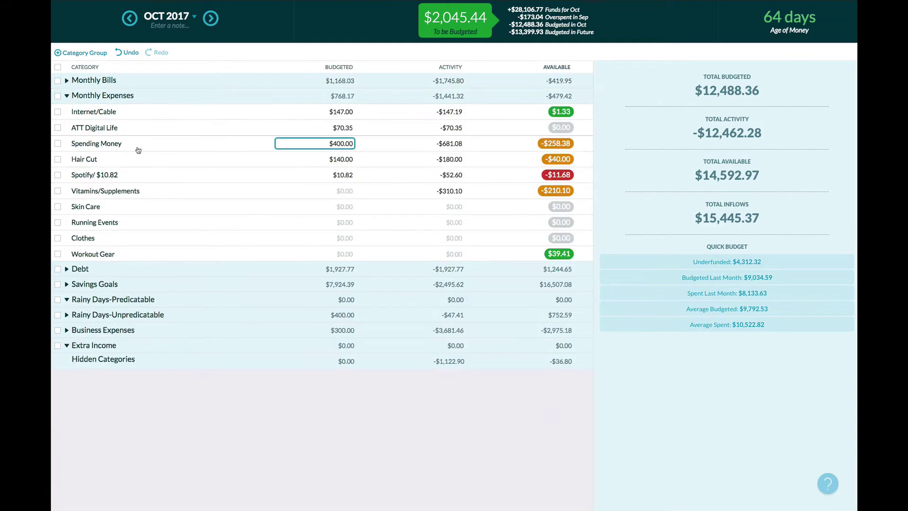
left_click(264, 132)
left_click(299, 118)
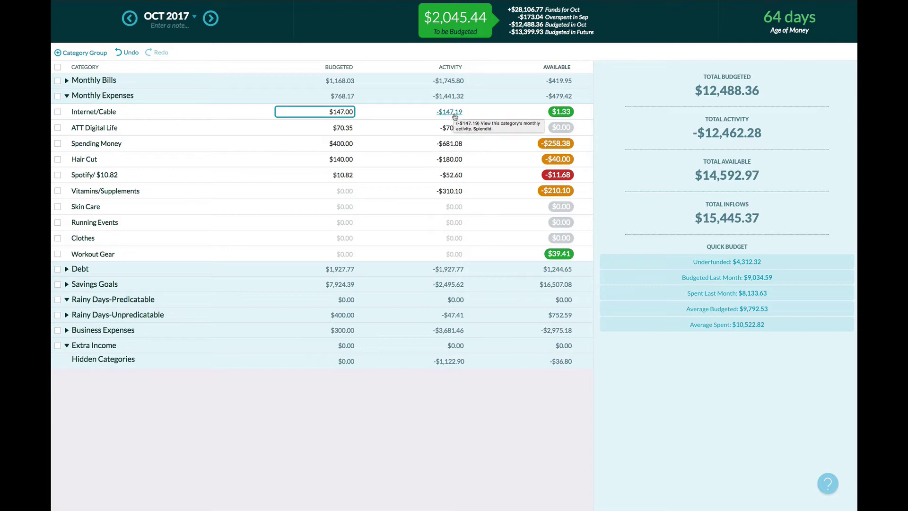
left_click(375, 140)
key("Up")
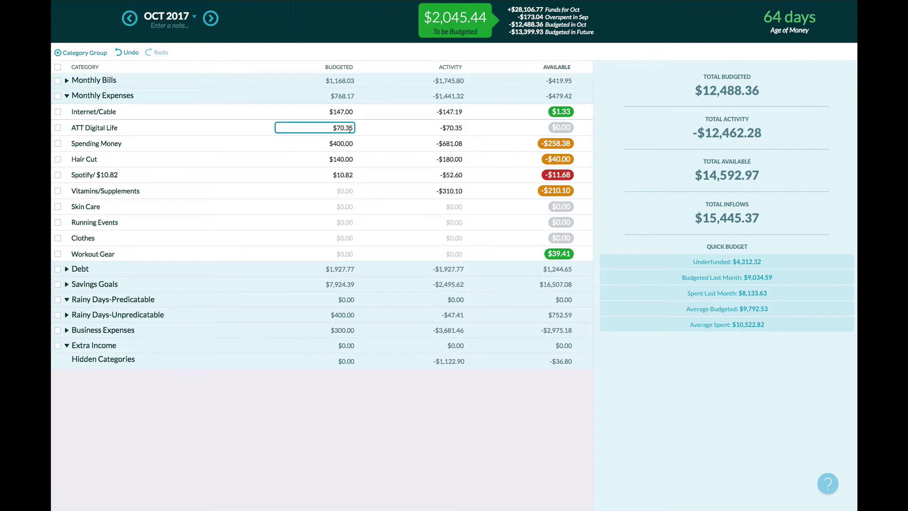
left_click(348, 143)
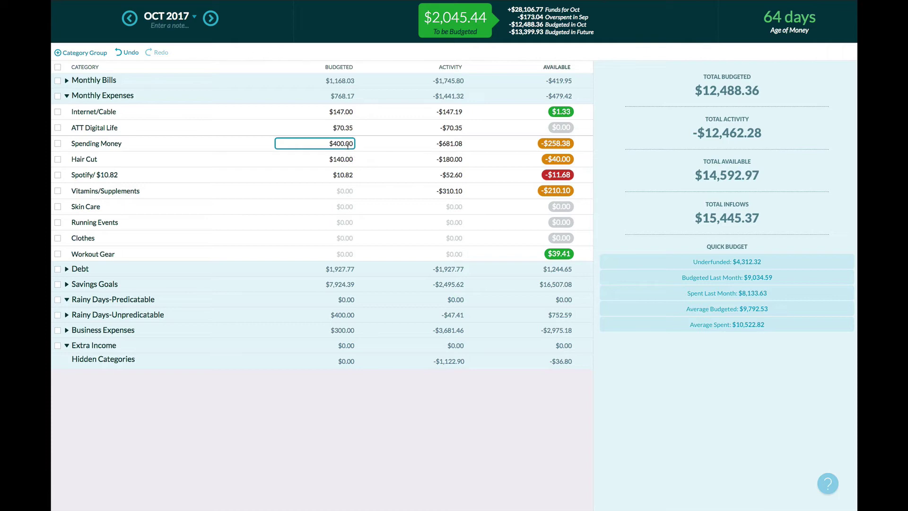
left_click(341, 158)
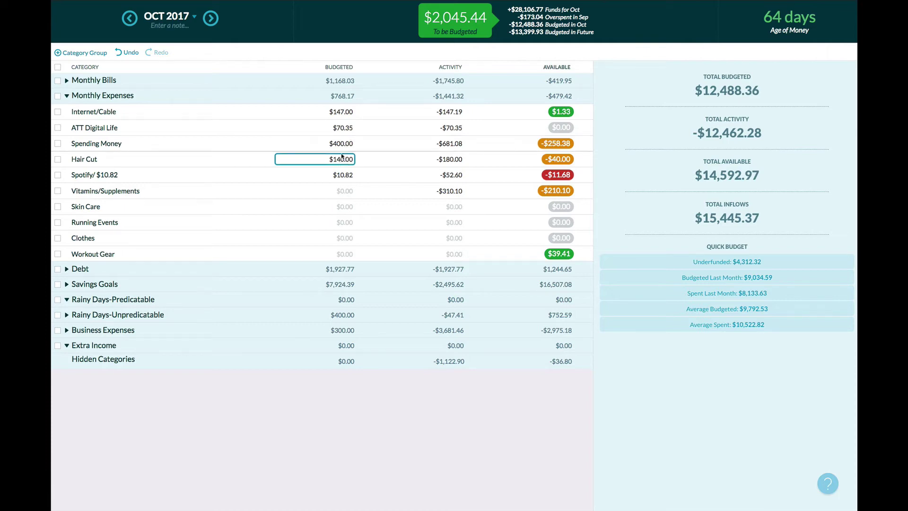
left_click(343, 175)
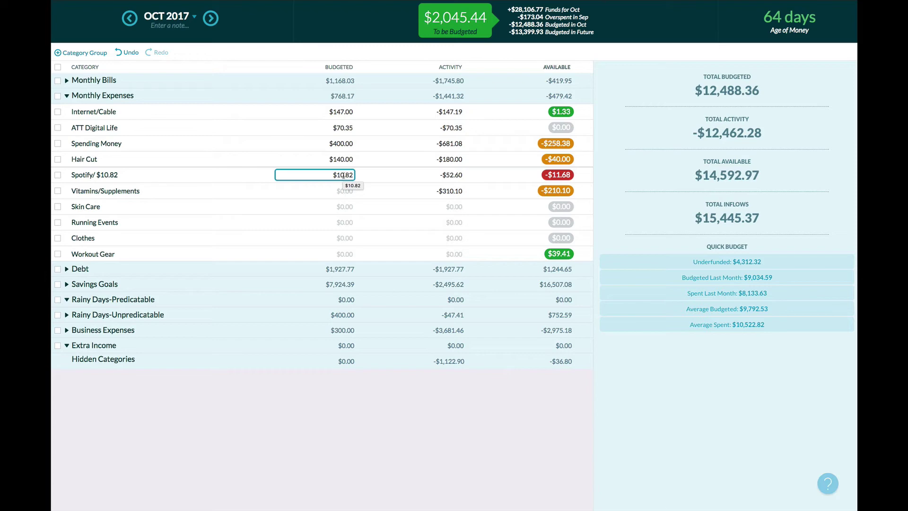
left_click(345, 190)
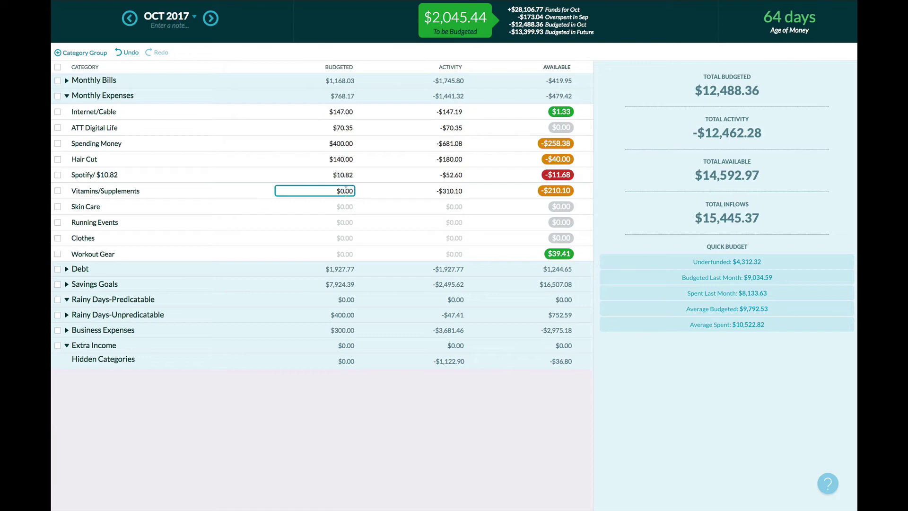
left_click(344, 255)
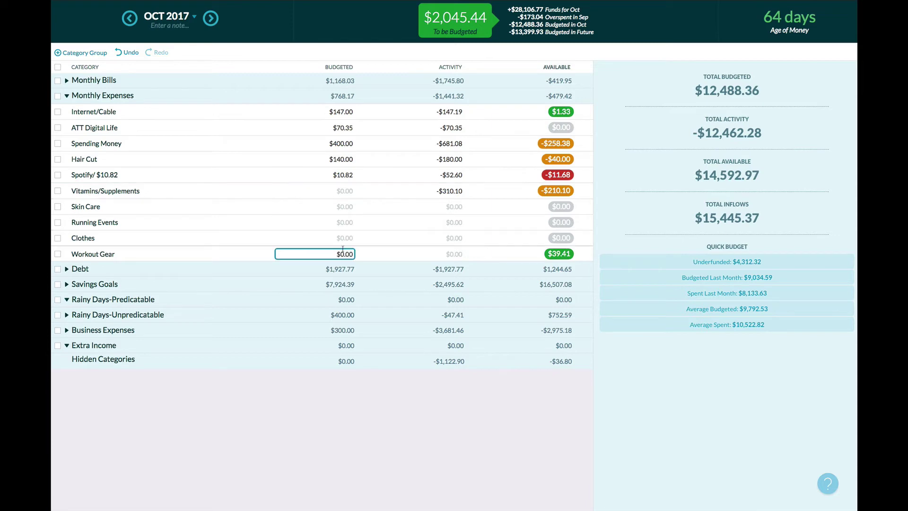
Step: Collapse Monthly Expenses, expand Debt, and inspect both Student Loan (Fed Loan, AES) budgets
left_click(67, 98)
left_click(67, 111)
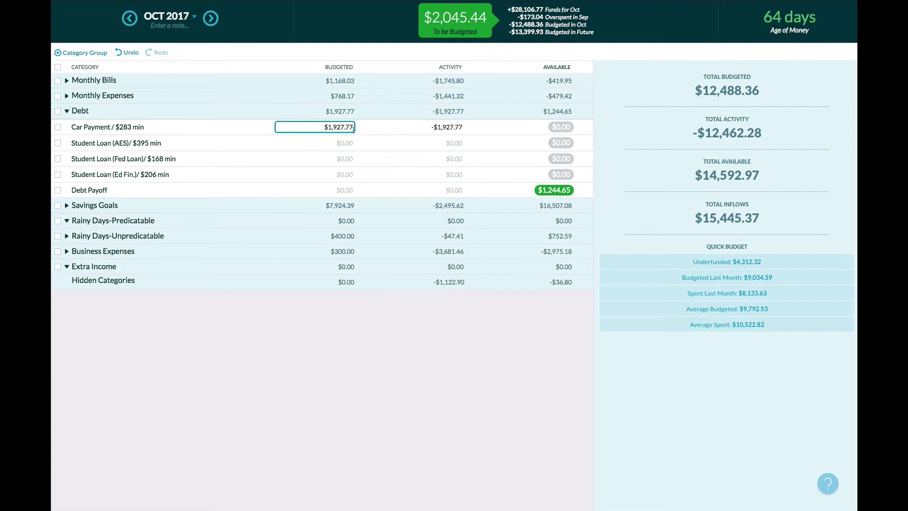
left_click(145, 160)
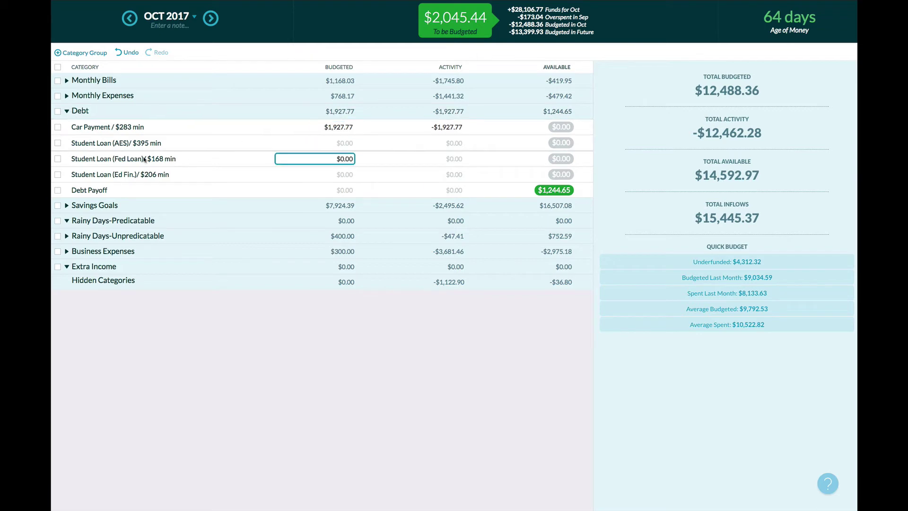
left_click(161, 147)
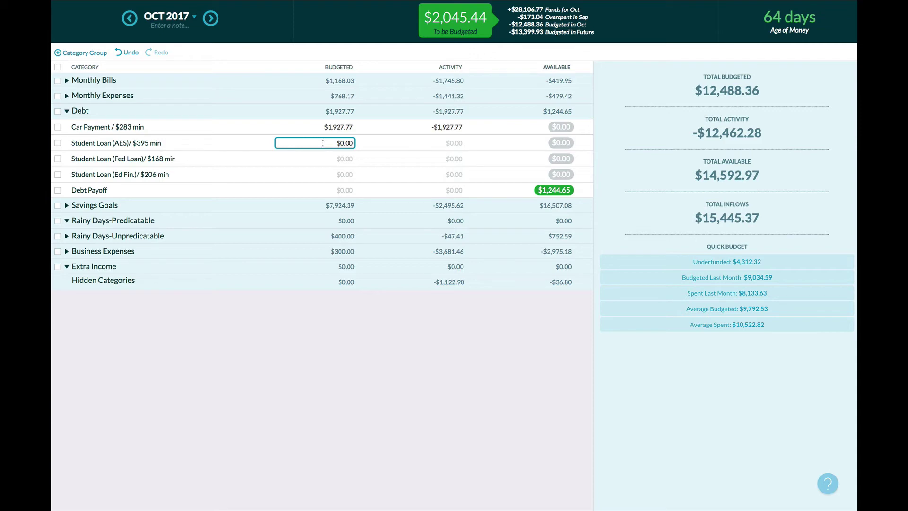
Step: Step up to the Car Payment budget, leave it unchanged, and collapse Debt at $1,927.77
key("Down")
key("Down")
key("Up")
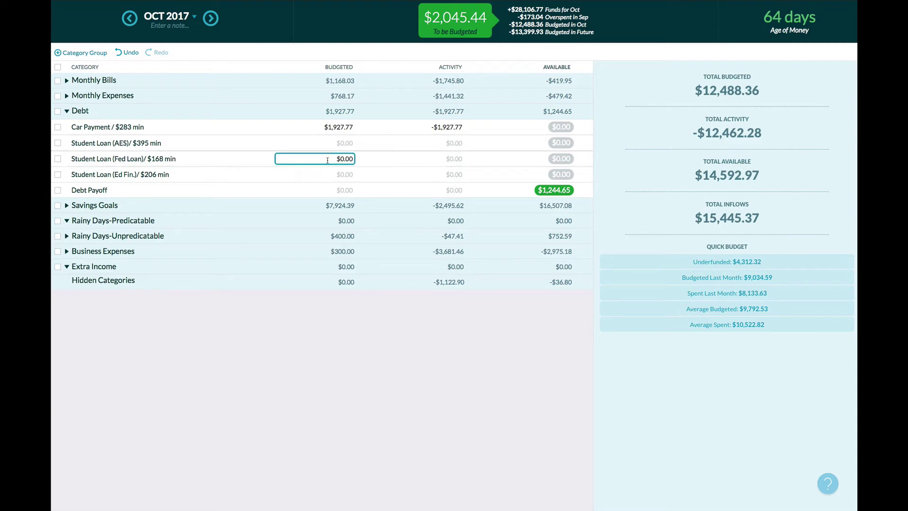
key("Up")
key("Up")
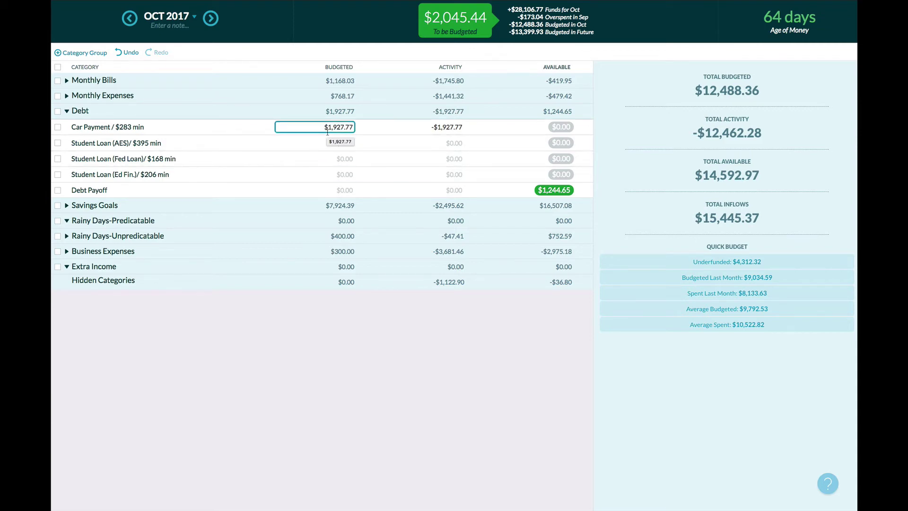
key("Escape")
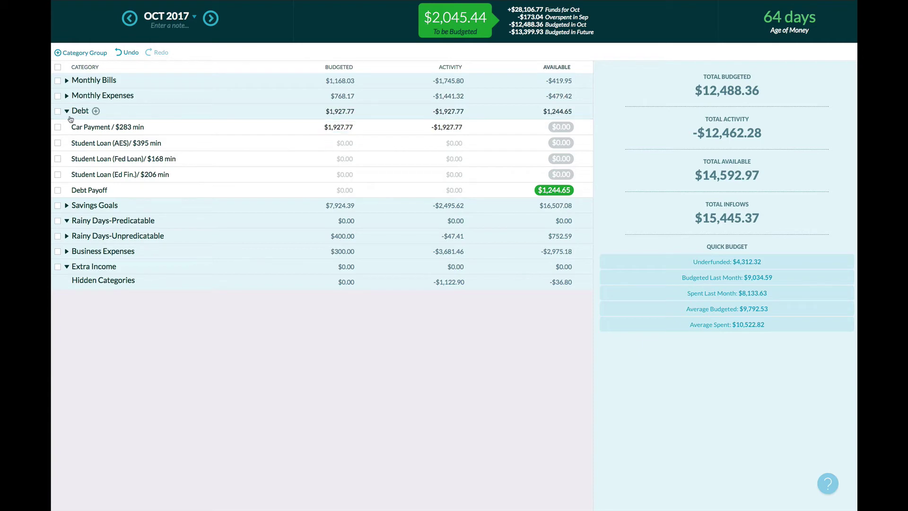
left_click(67, 111)
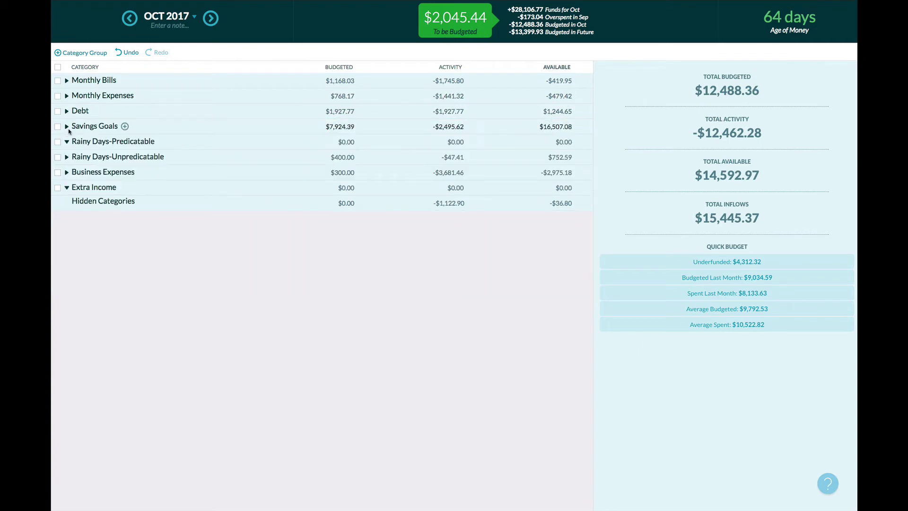
Step: Expand Savings Goals, Emergency Fund through Gifts, $7,924.39 budgeted, and move down its budgets
left_click(67, 127)
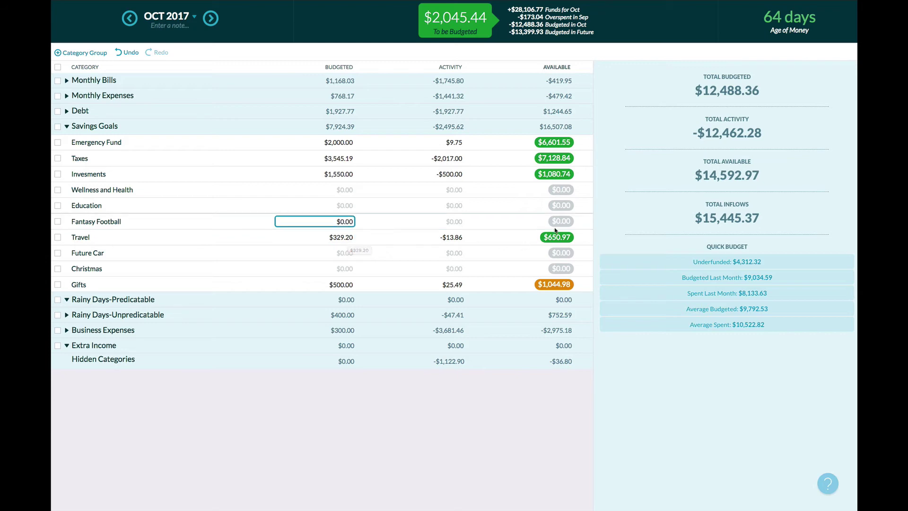
key("Down")
key("Down")
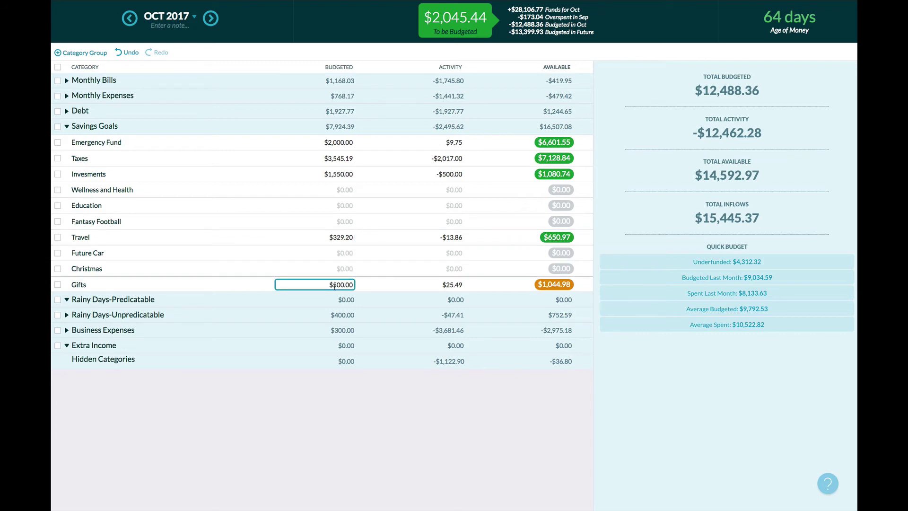
Step: Show the Gifts details without moving money: $1,044.98 available, 20% of its $5,000.00 goal
left_click(553, 286)
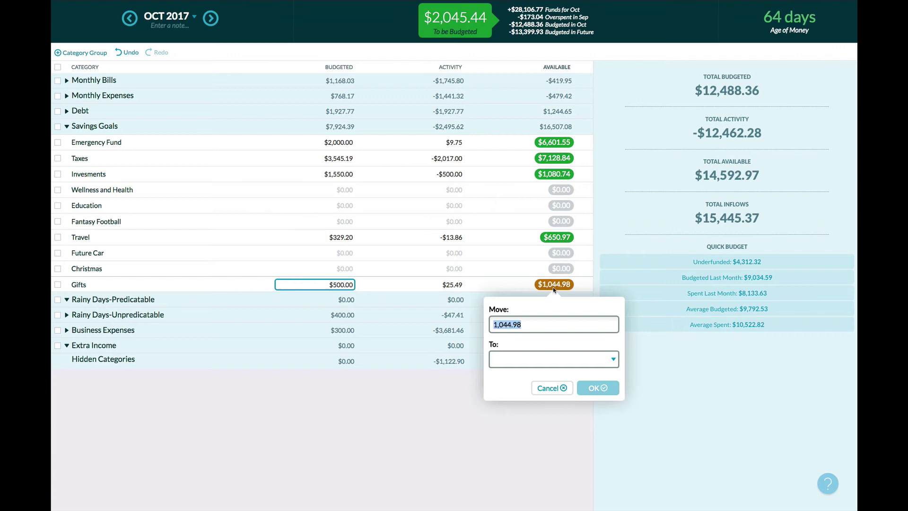
left_click(483, 287)
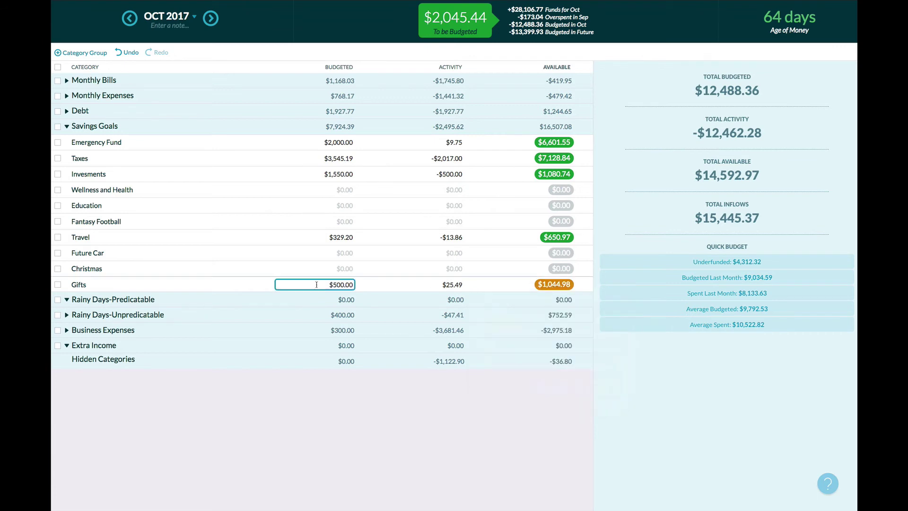
left_click(120, 289)
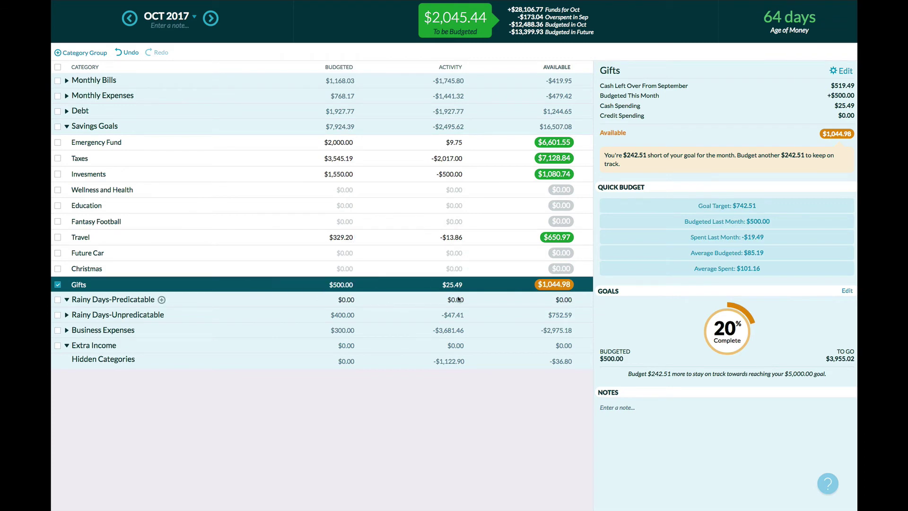
Step: Collapse Savings Goals, expand Rainy Days-Unpredicatable, and view then close the Car Repairs transactions
left_click(68, 127)
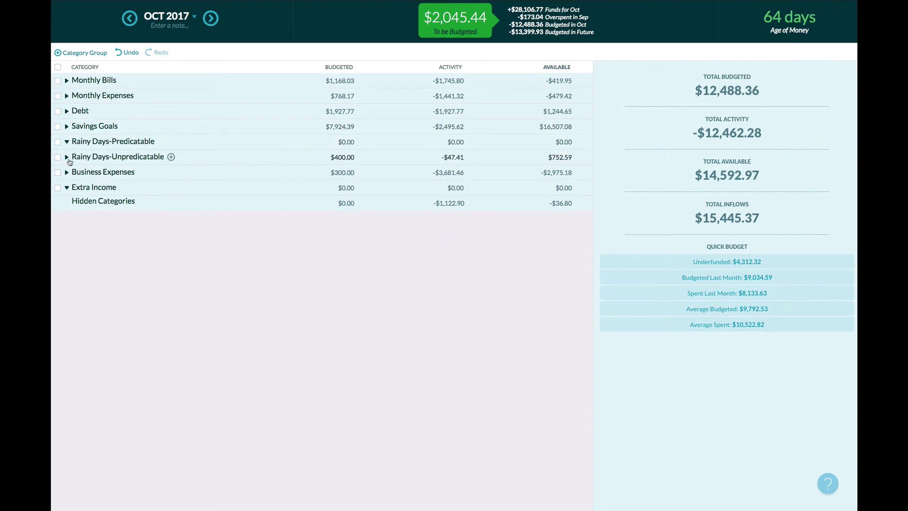
left_click(68, 158)
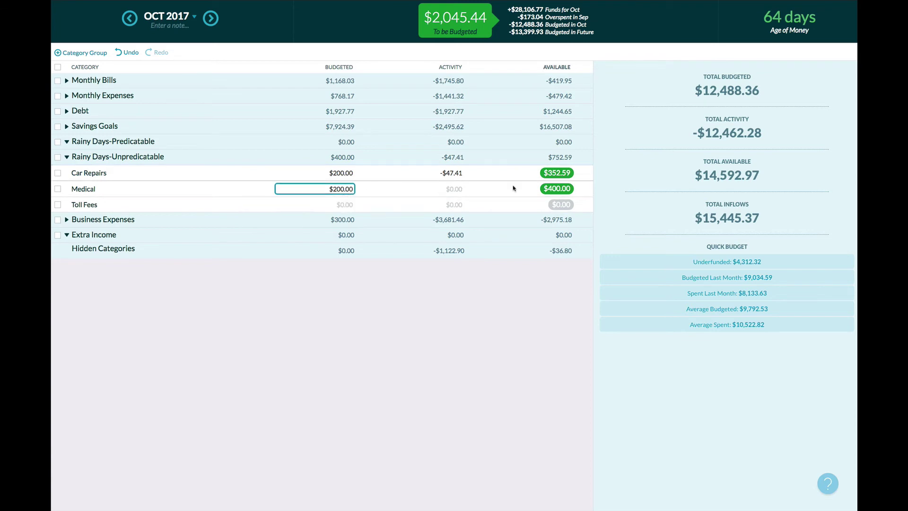
left_click(451, 173)
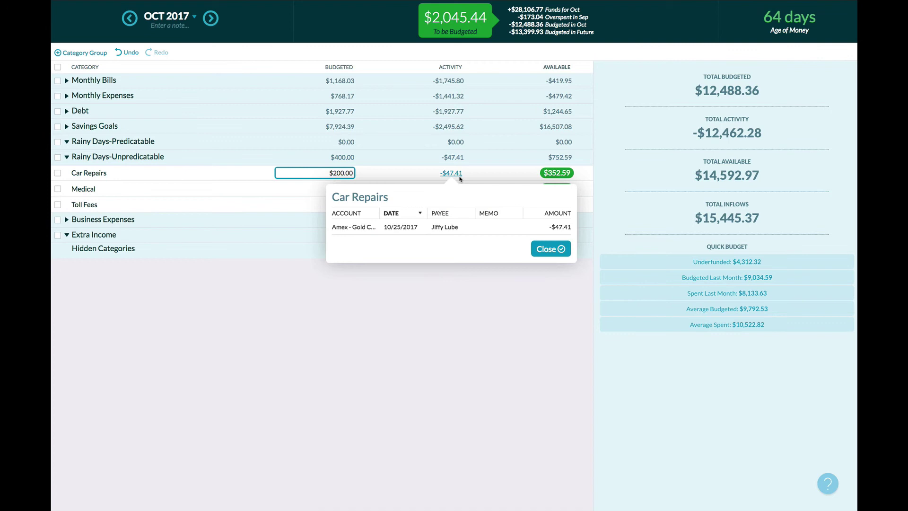
left_click(460, 180)
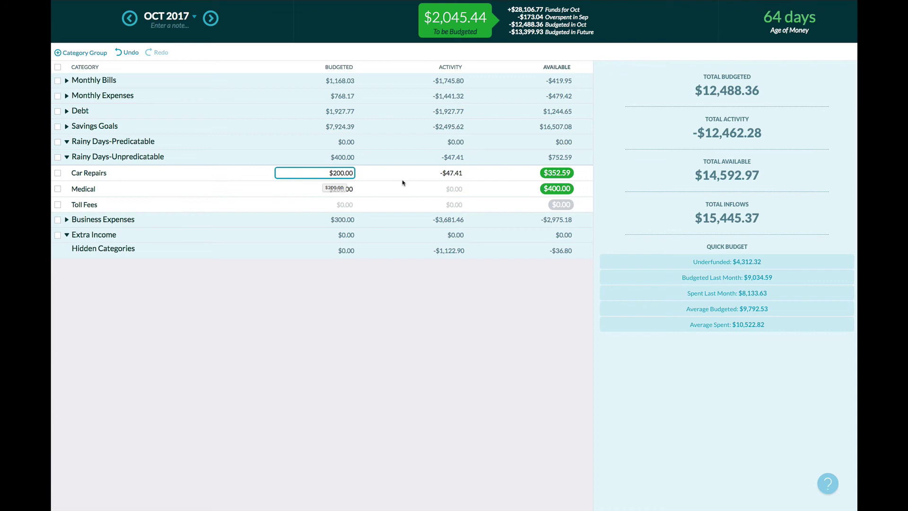
Step: Check the Medical and Toll Fees budgets, then collapse Rainy Days-Unpredicatable at $400.00 budgeted
key("Tab")
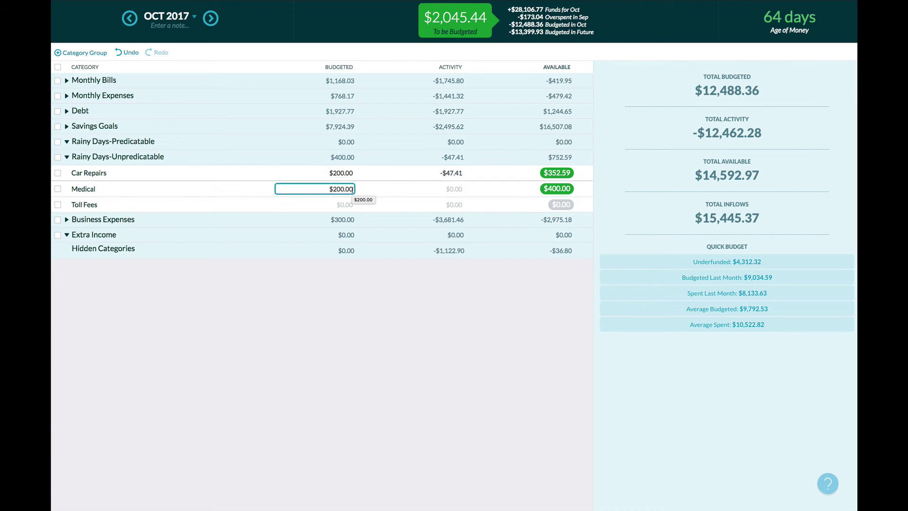
left_click(146, 202)
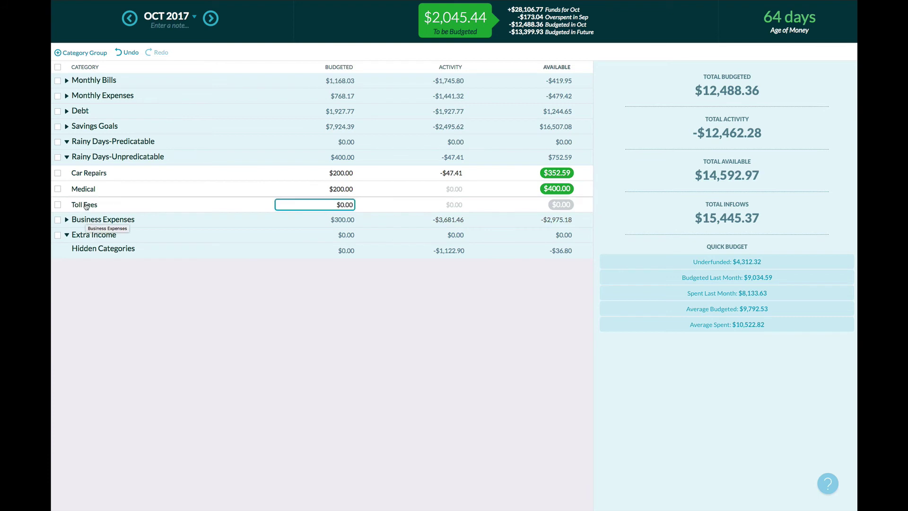
left_click(61, 173)
left_click(67, 157)
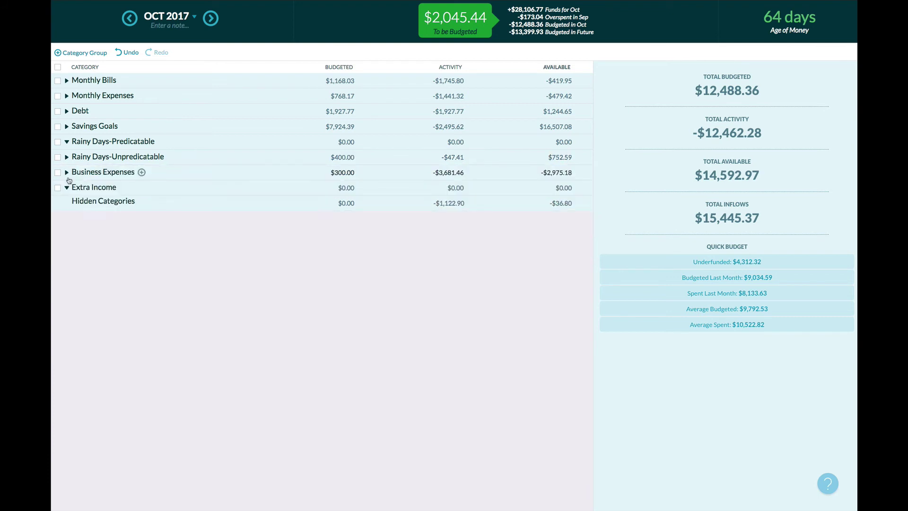
Step: Expand Business Expenses and check Fusion 500 (-$2,809.31) and Contractor Expenses (-$165.87)
left_click(67, 173)
left_click(142, 204)
left_click(200, 191)
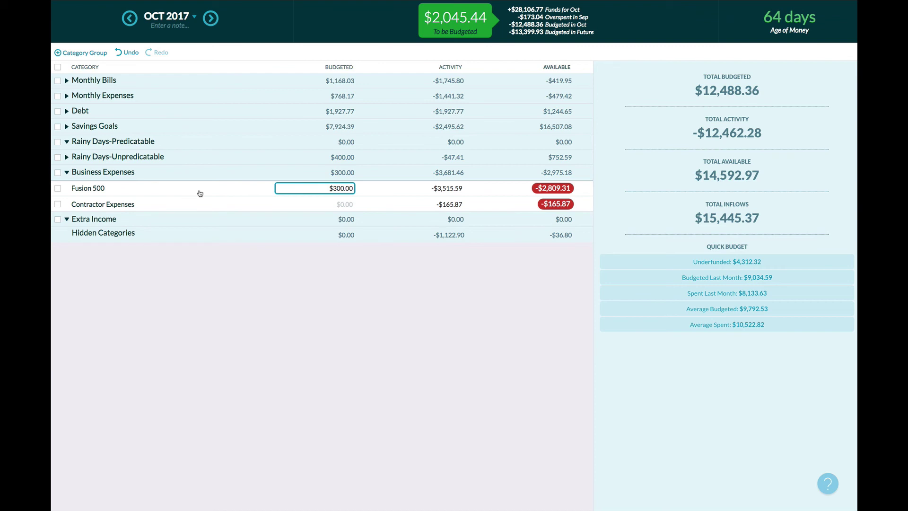
key("Return")
left_click(449, 207)
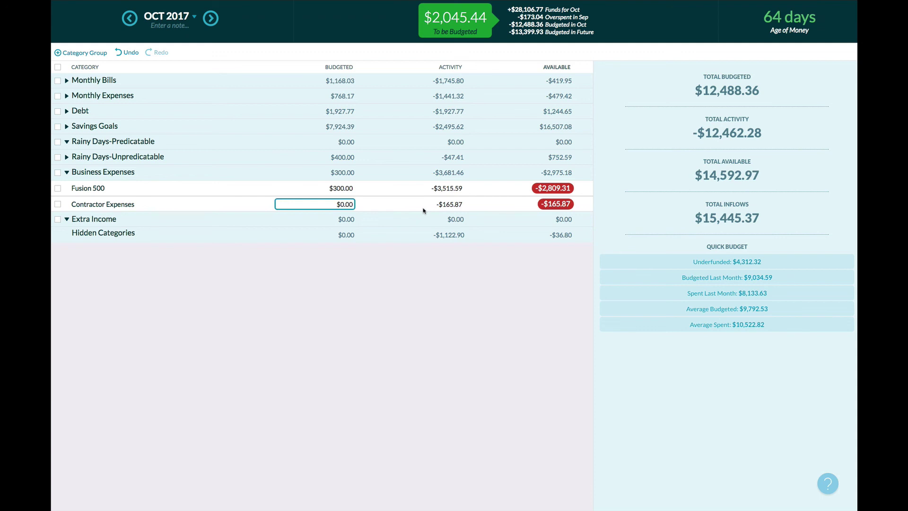
Step: Collapse Business Expenses, leaving it at $300.00 budgeted and -$2,975.18 available
left_click(68, 173)
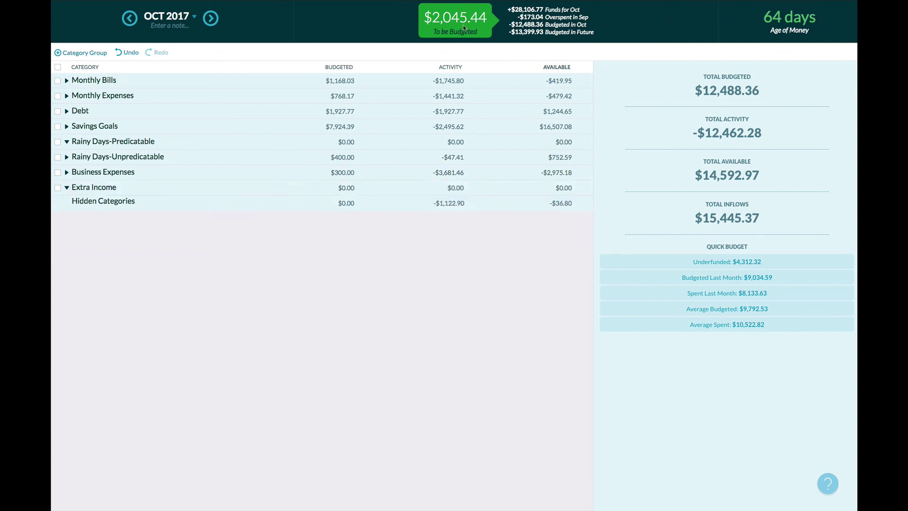